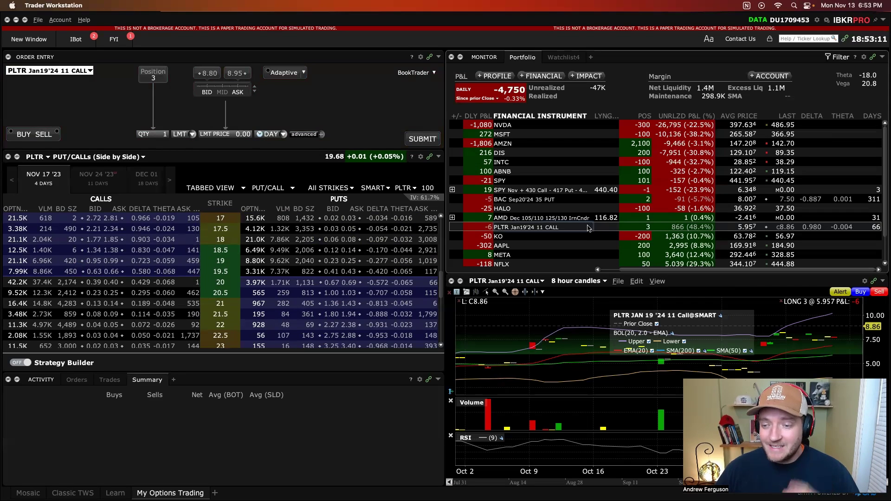
Prepare an order to close the PLTR Jan19'24 11 Call position and set its order type to TRAIL
right_click(561, 227)
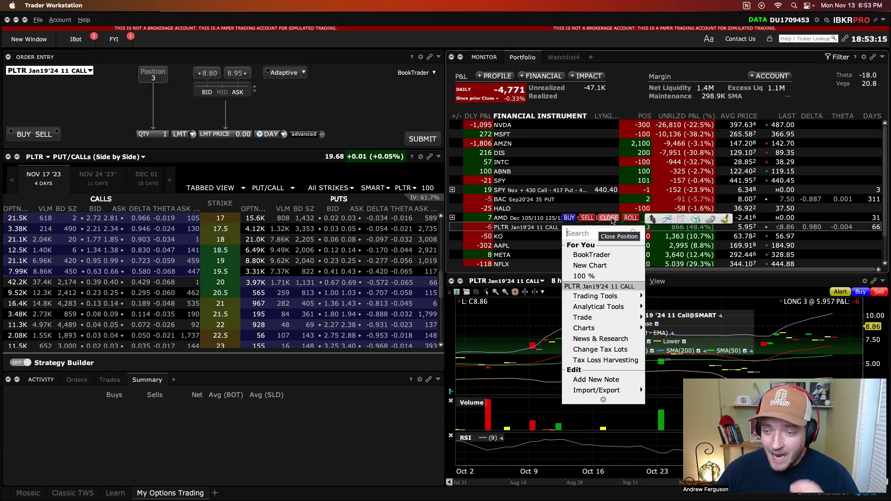
click(610, 219)
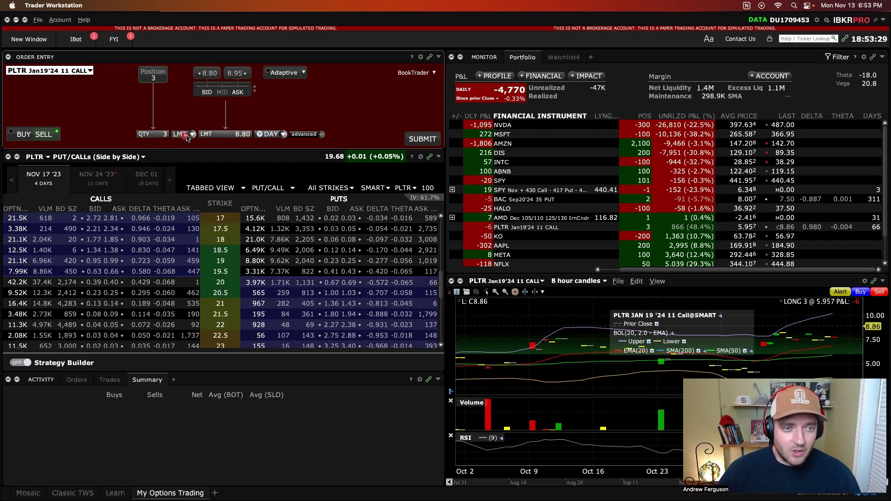
click(186, 136)
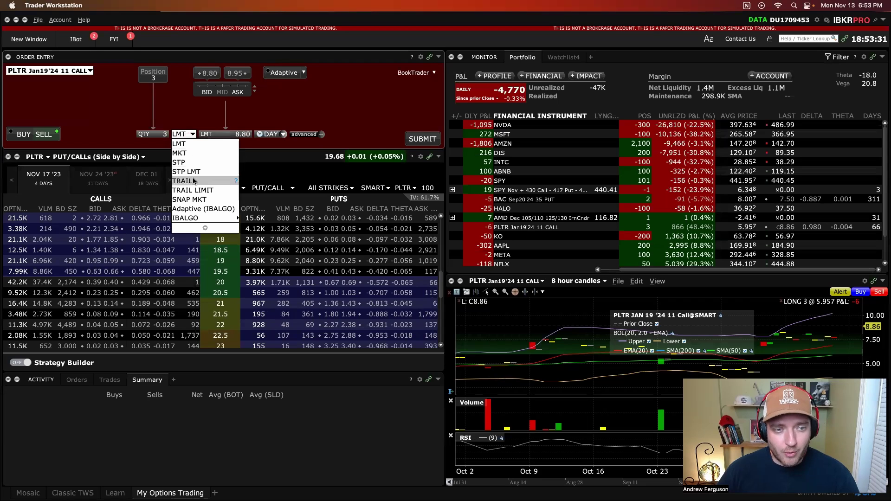
click(193, 182)
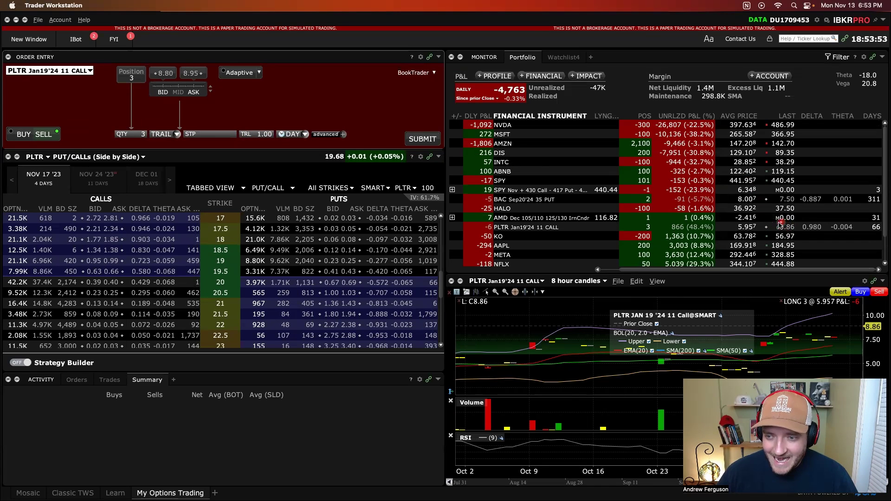
Set the PLTR sell order's stop price to 8.86 and its trailing amount to 2.00
click(233, 136)
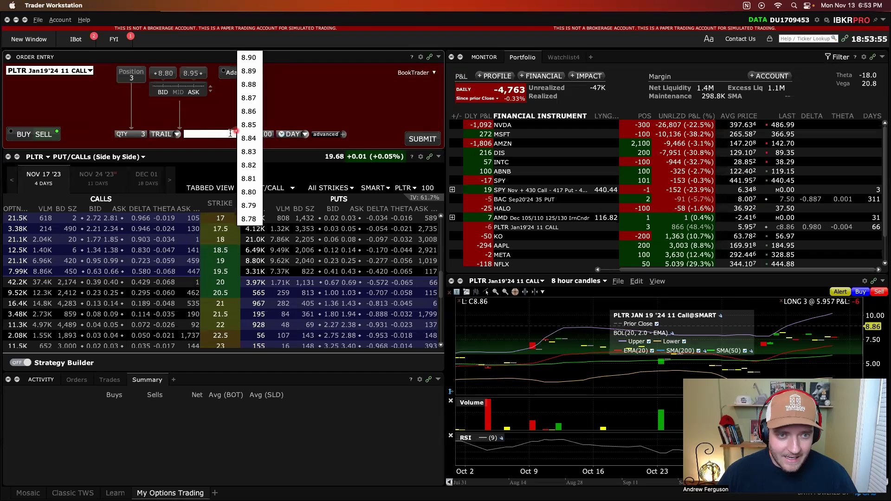
click(251, 114)
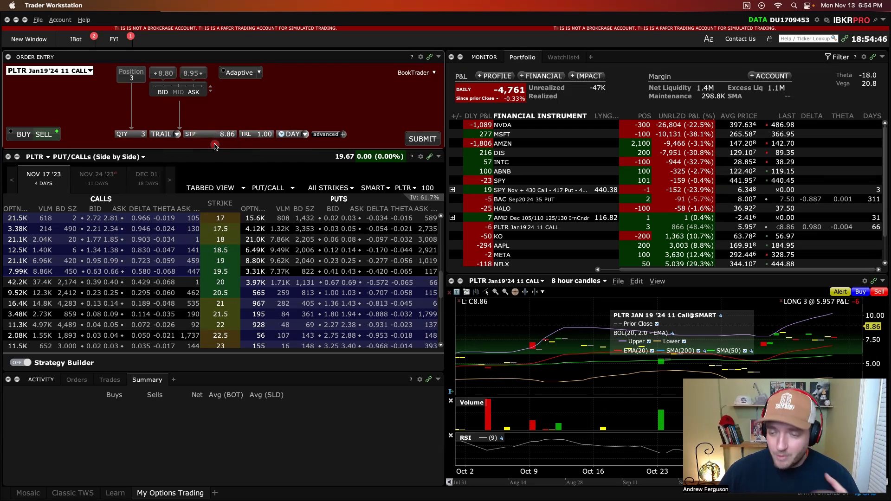
click(262, 134)
drag(246, 136, 236, 136)
click(249, 114)
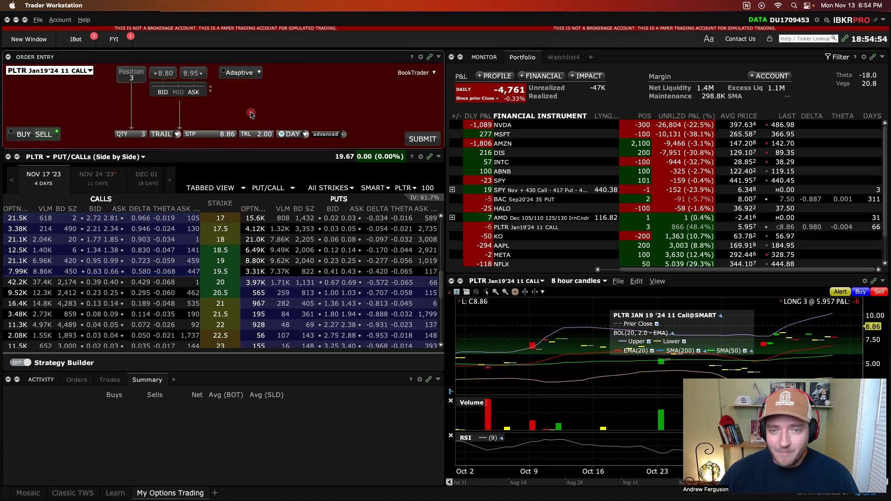
click(209, 133)
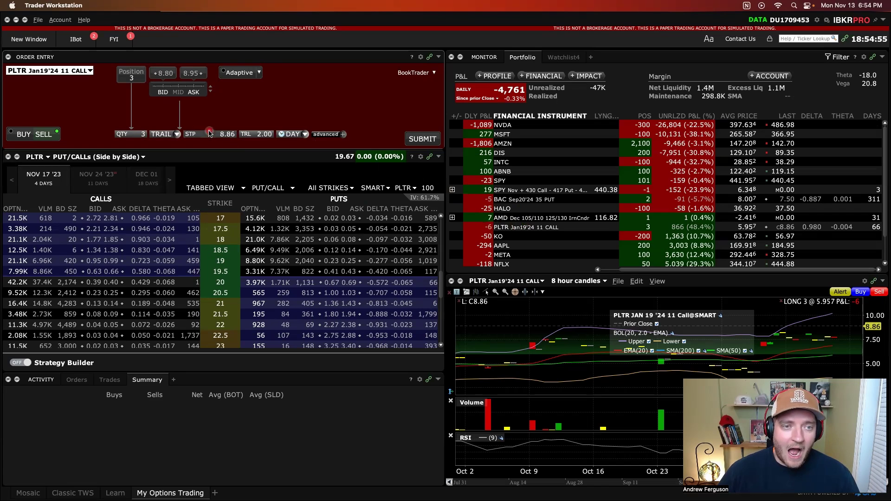
click(218, 135)
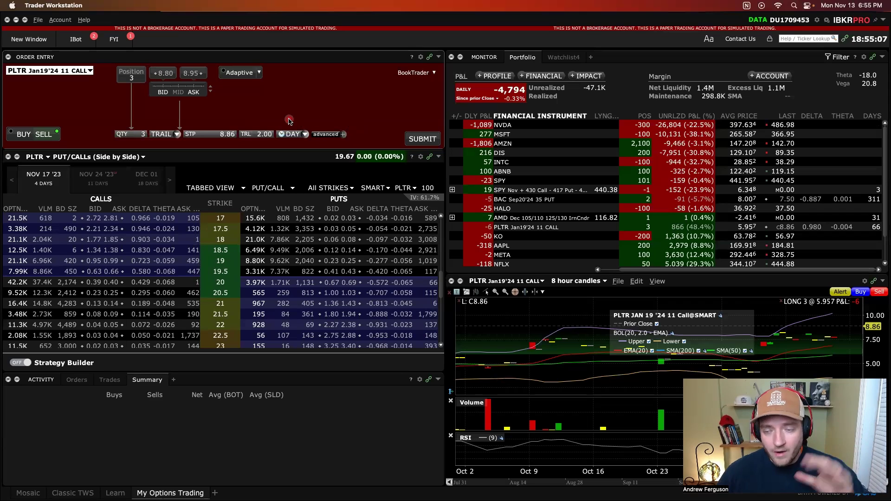
Switch the order's trailing value from an amount to a percentage and set it to 10%
click(263, 134)
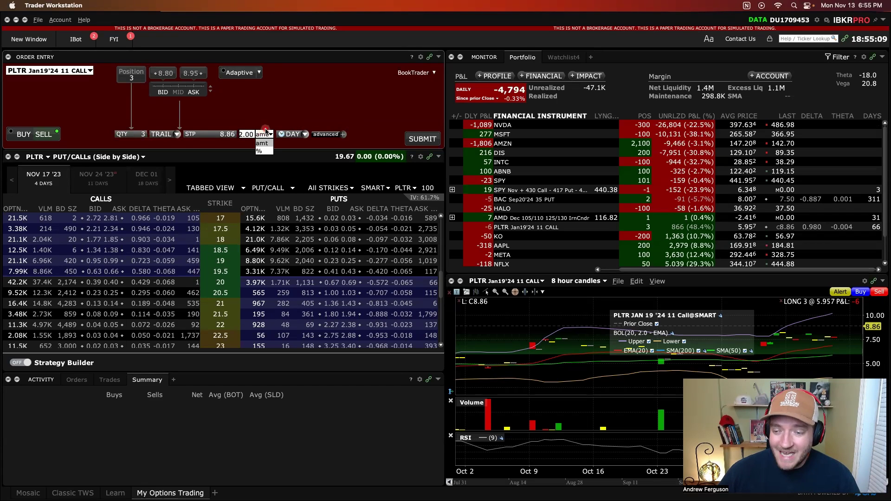
click(260, 151)
click(263, 139)
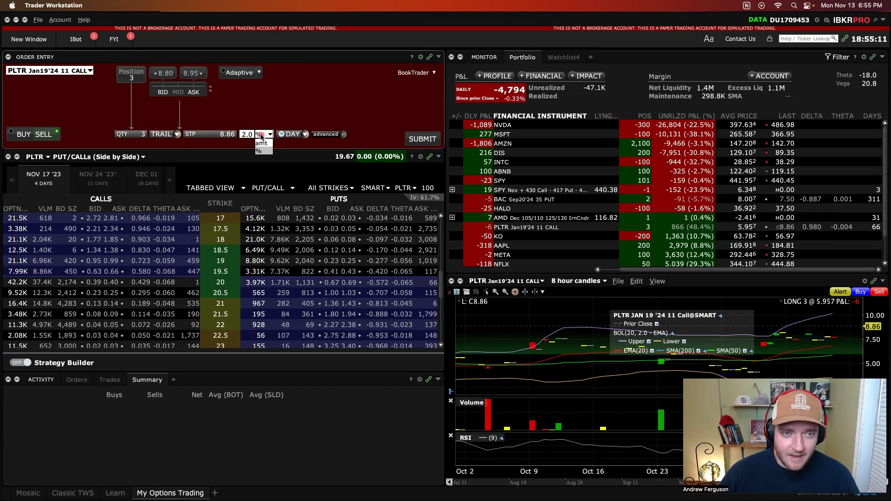
click(259, 139)
click(259, 139)
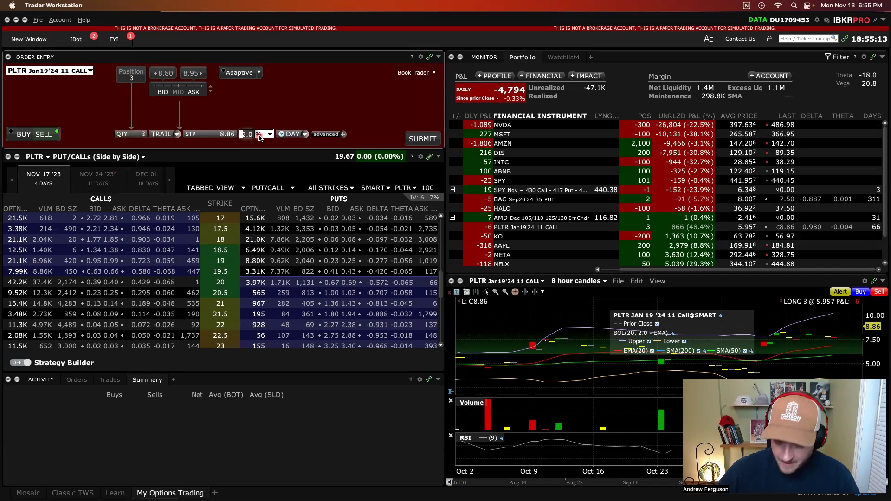
text(10)
key(Return)
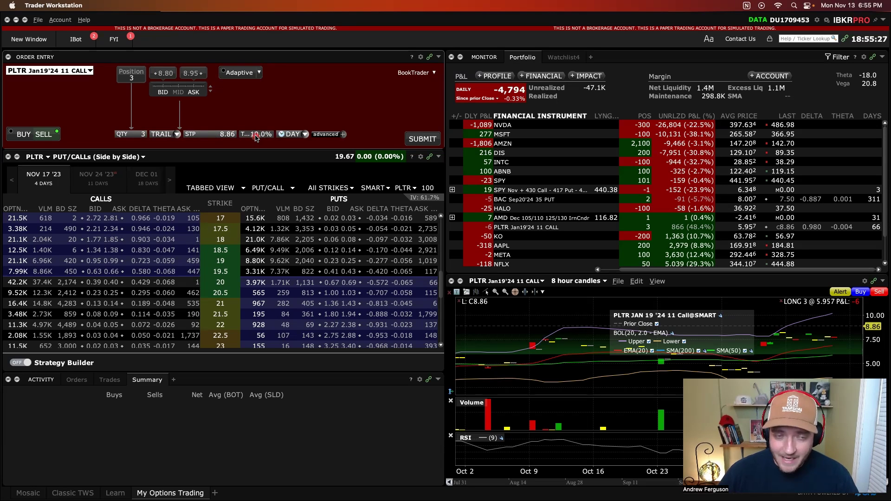
Switch to the Calculator and compute 8.86 × 0.1, keeping its window clear of the order entry values
mouse_move(546, 499)
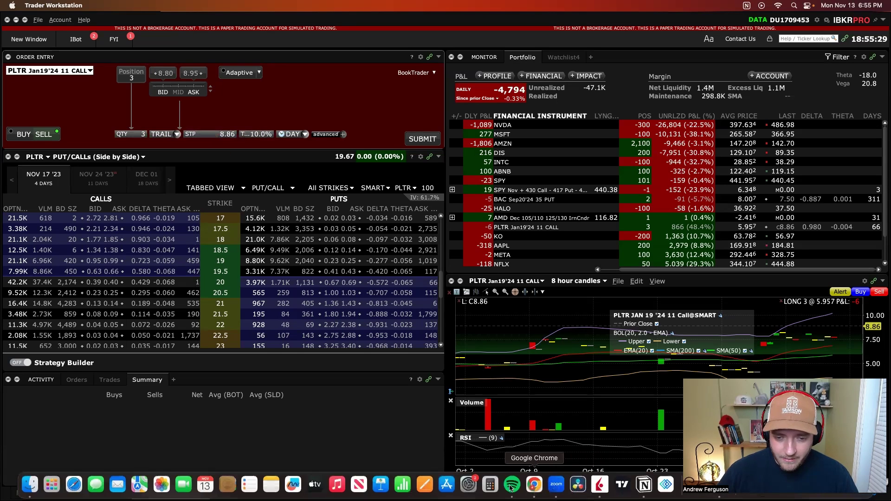
click(490, 484)
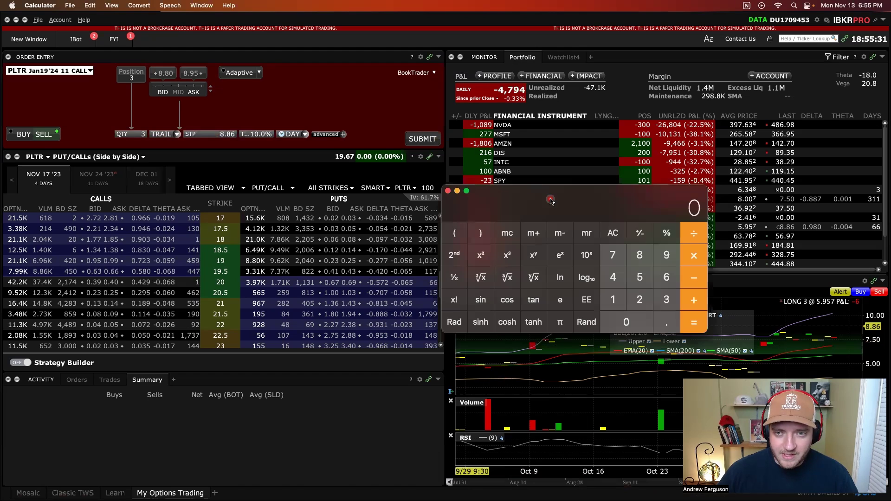
drag(557, 201, 284, 222)
text(8.86*.1)
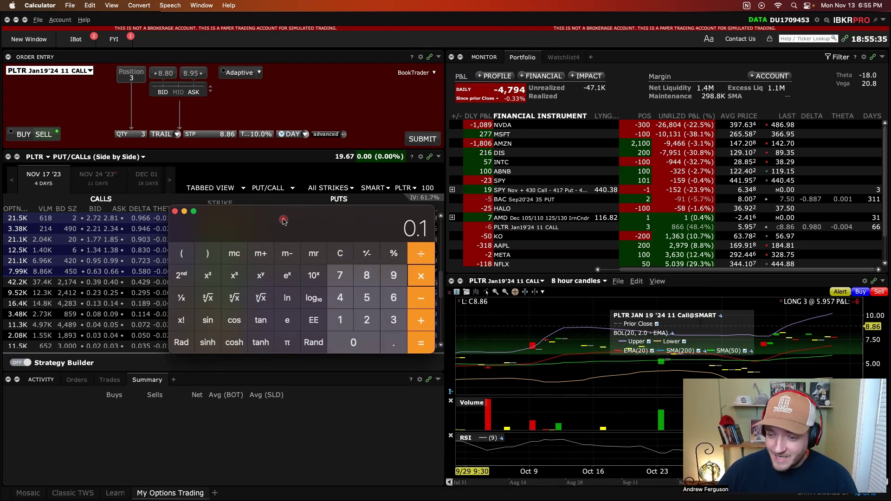
key(Return)
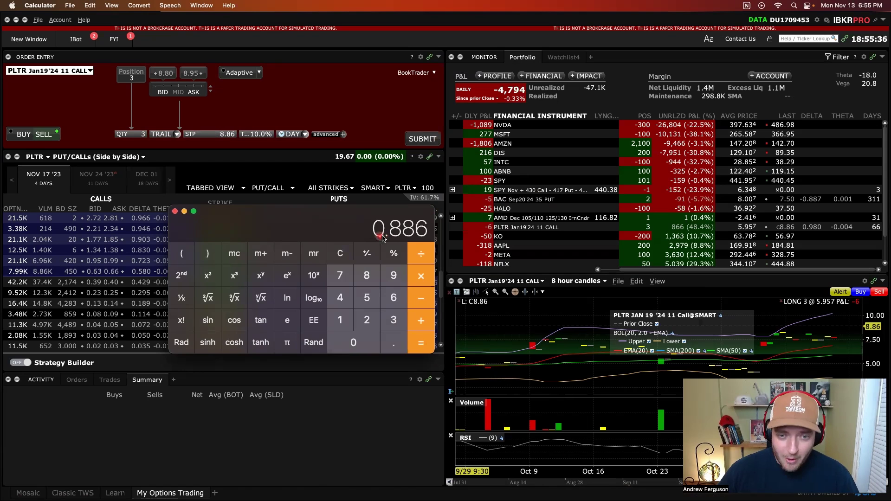
drag(389, 238, 347, 240)
click(243, 120)
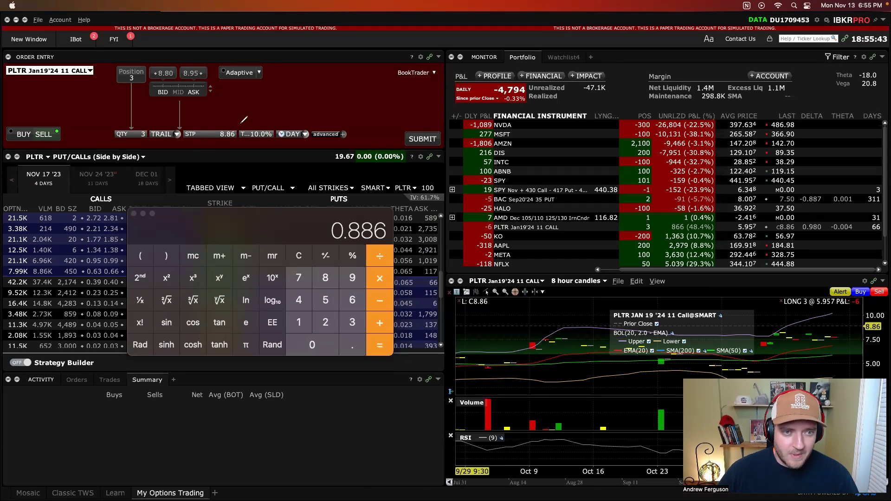
mouse_move(227, 122)
mouse_down()
mouse_move(213, 135)
mouse_move(244, 122)
mouse_move(254, 160)
mouse_move(336, 218)
mouse_up()
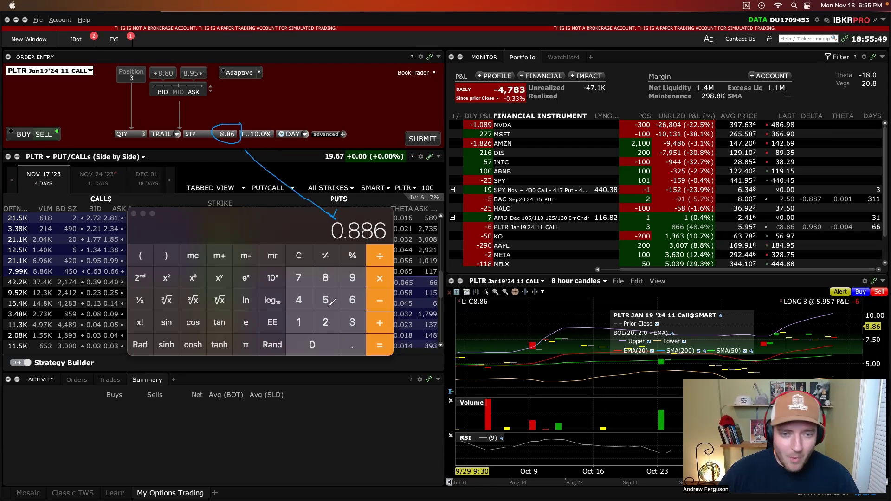
mouse_move(345, 390)
mouse_down()
mouse_move(336, 400)
mouse_move(371, 394)
mouse_move(373, 402)
mouse_move(378, 390)
mouse_up()
click(353, 407)
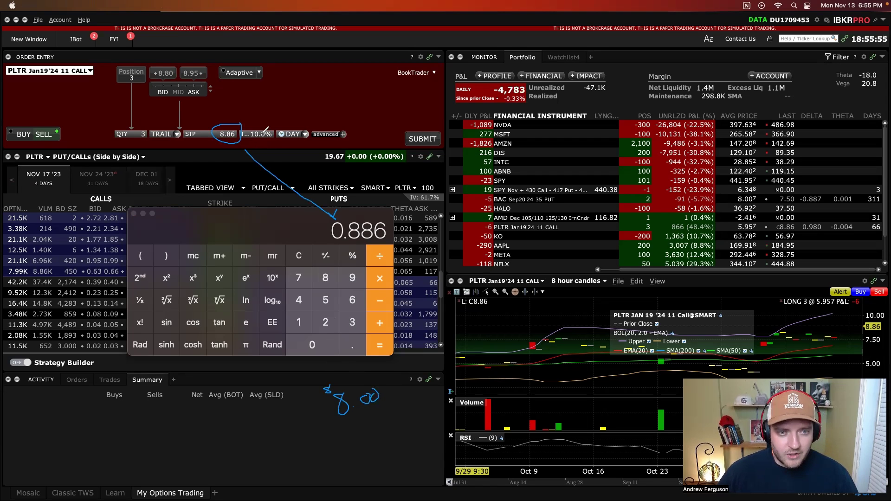
mouse_move(290, 112)
mouse_down()
mouse_move(302, 121)
mouse_move(350, 63)
mouse_up()
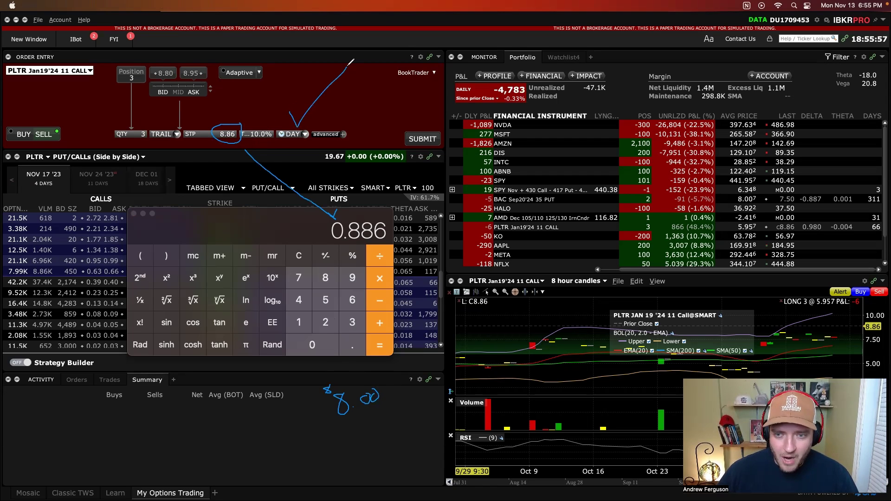
click(264, 134)
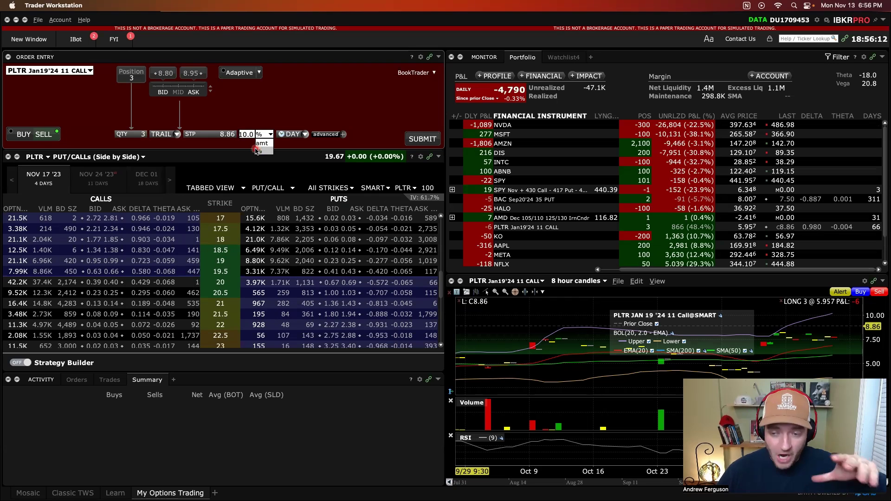
click(257, 151)
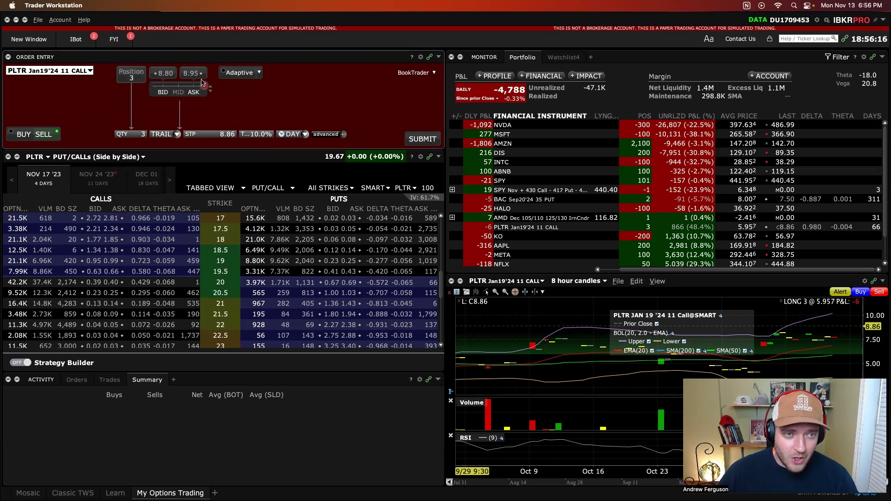
Raise the trailing sell order's stop price to 9.35
click(217, 136)
scroll(255, 126, up, 15)
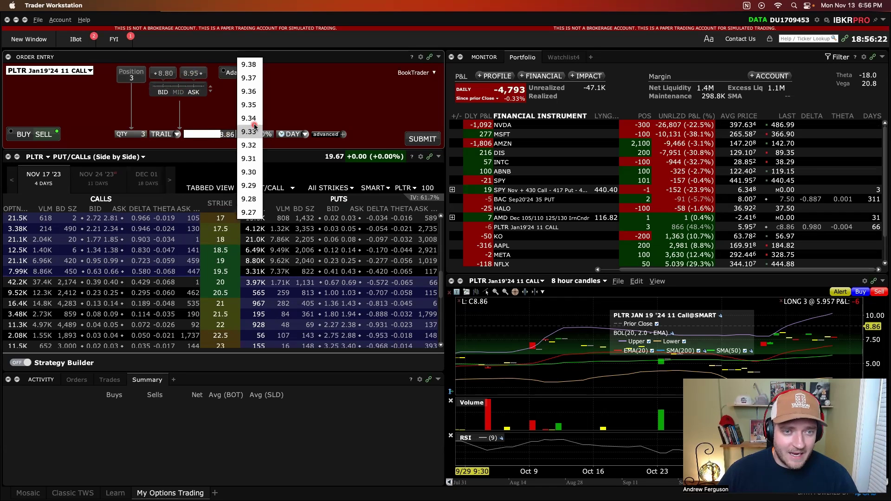
click(253, 105)
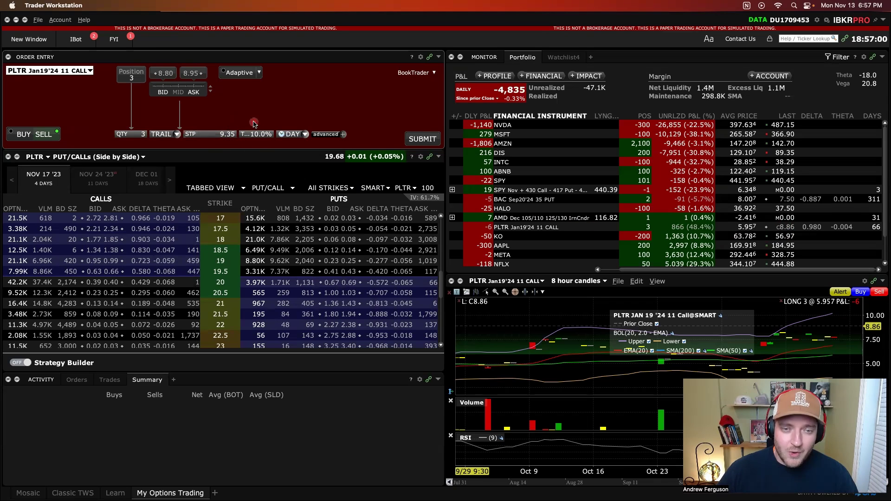
Set the trailing sell order's stop price back to 8.86
click(226, 140)
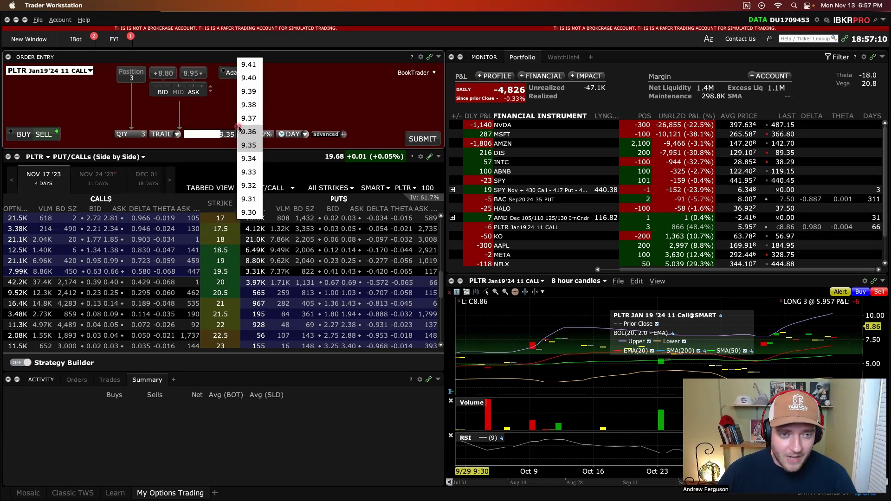
scroll(248, 158, down, 10)
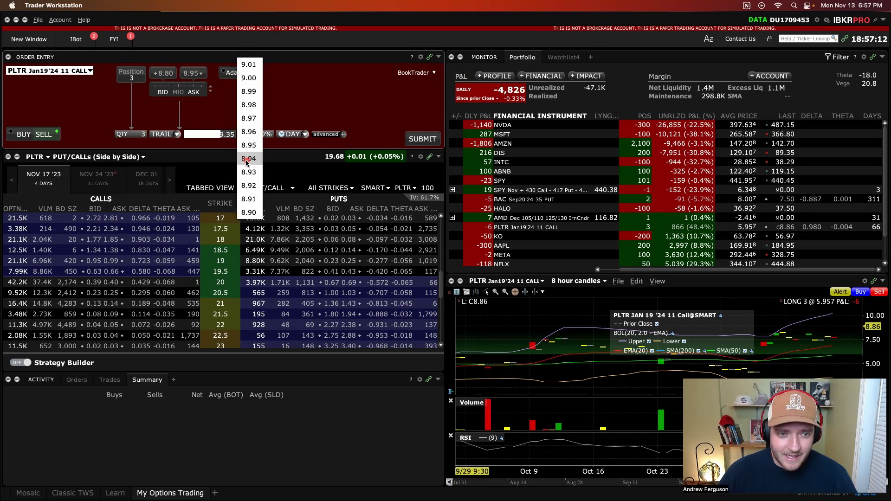
scroll(248, 160, down, 8)
click(249, 119)
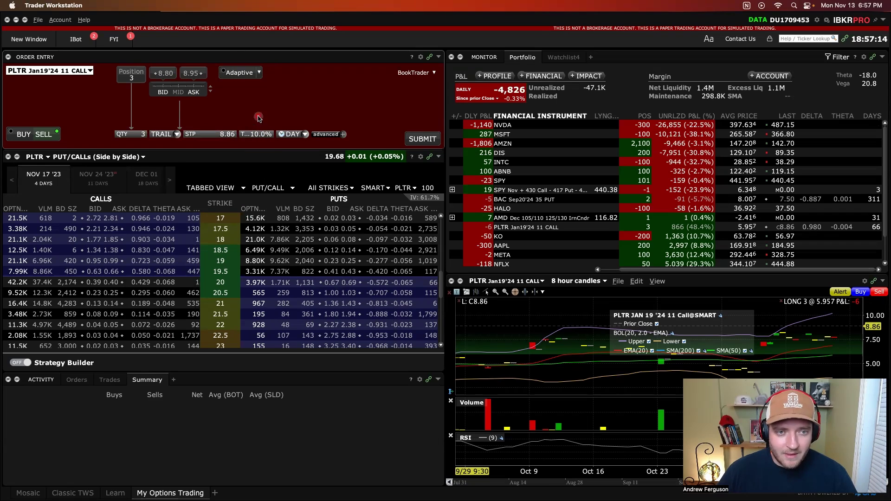
Switch the order's trailing value to an amount and set it to 0.50, with the stop price at 8.86
click(263, 134)
click(264, 142)
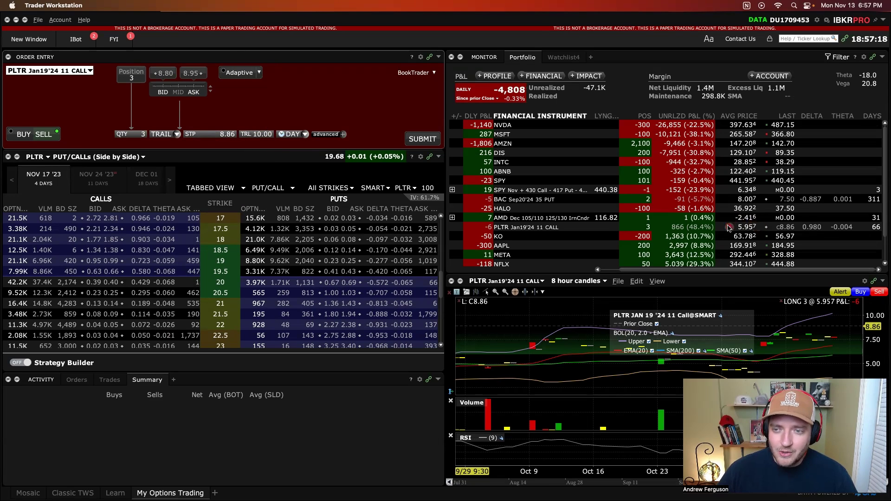
click(261, 135)
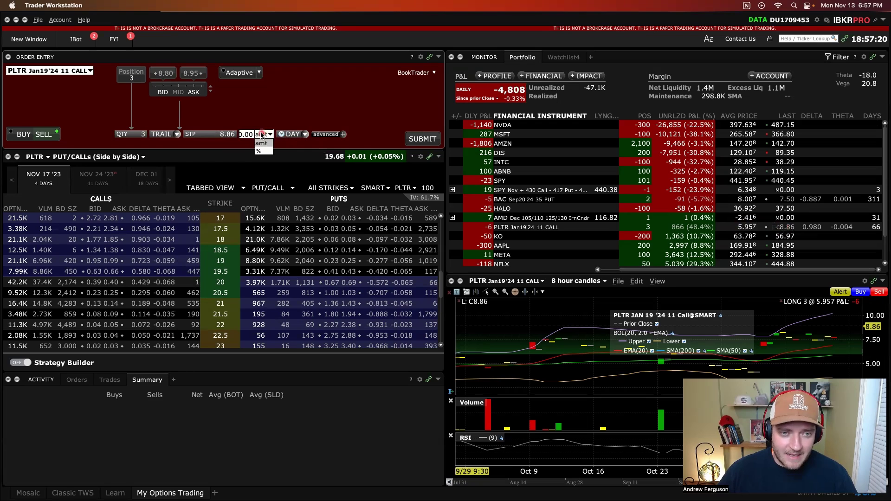
click(246, 134)
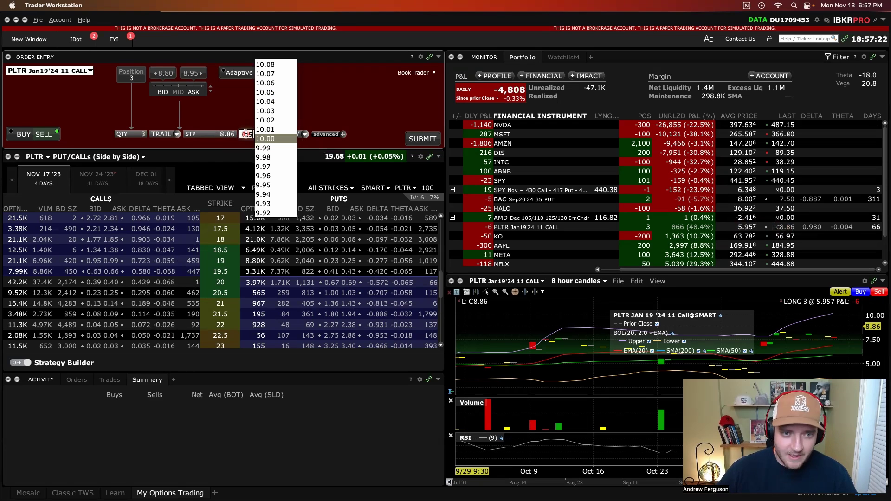
click(242, 114)
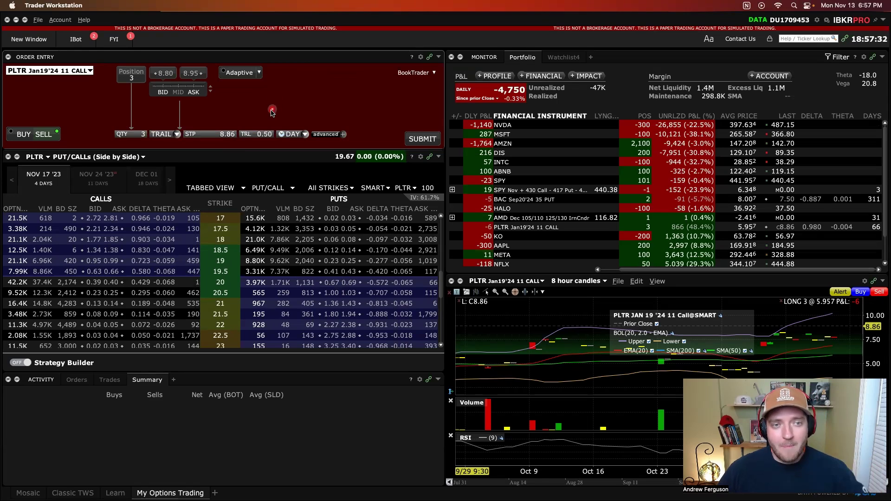
click(230, 135)
click(244, 113)
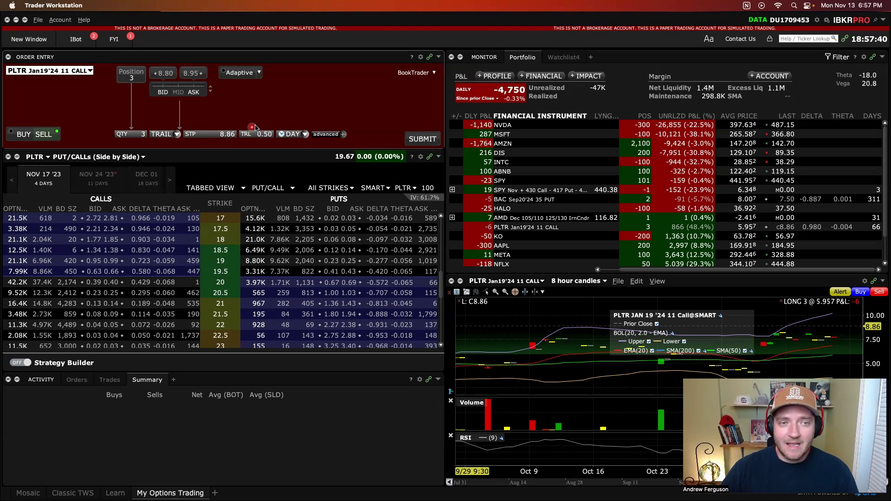
click(231, 137)
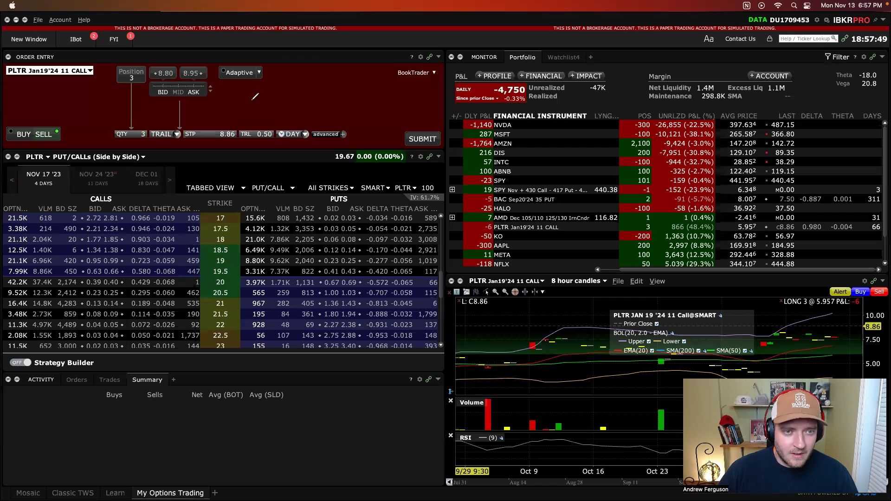
drag(254, 96, 273, 101)
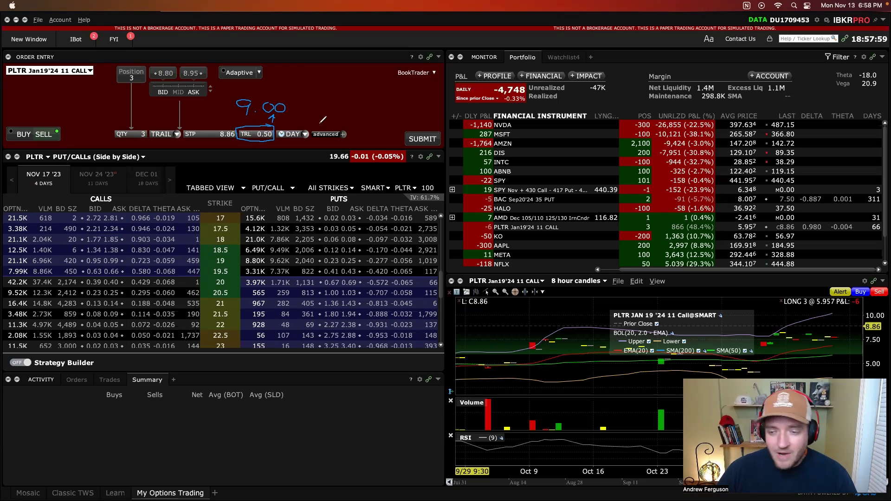
drag(303, 107, 367, 108)
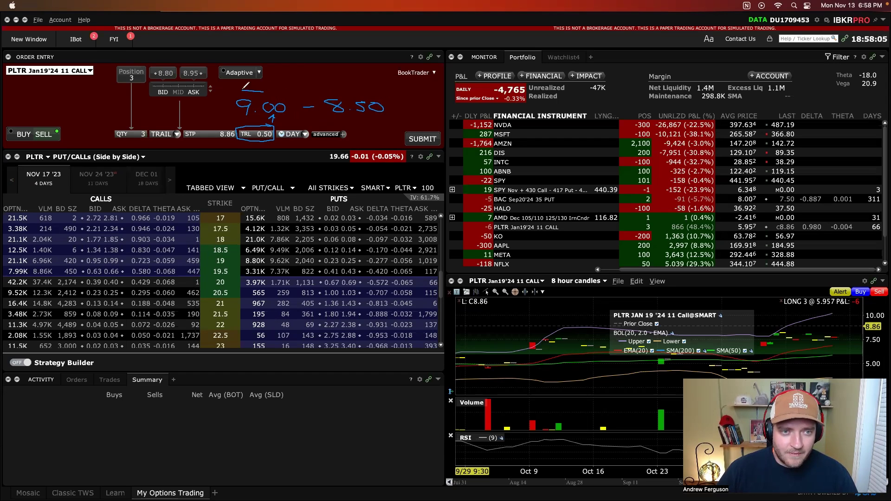
drag(231, 114, 290, 117)
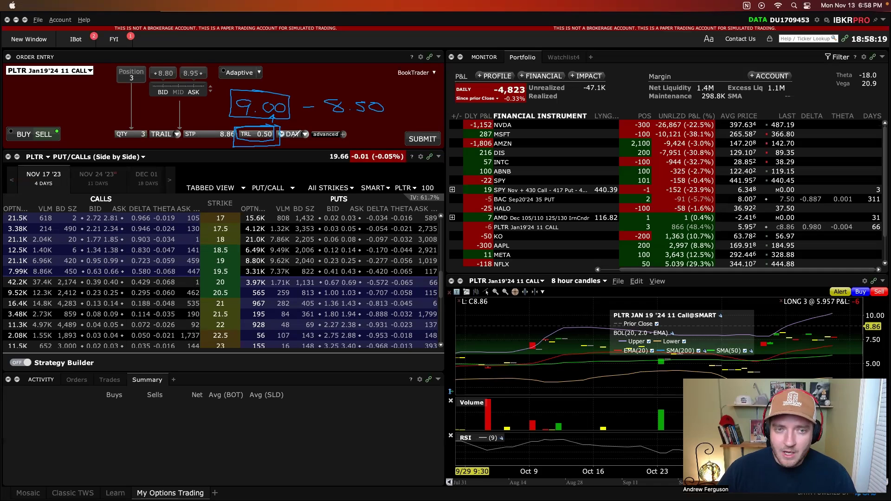
drag(354, 134, 406, 87)
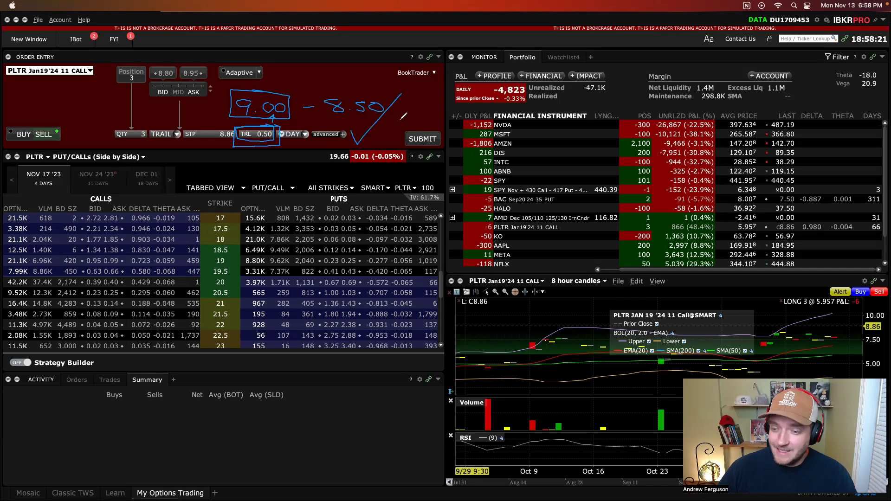